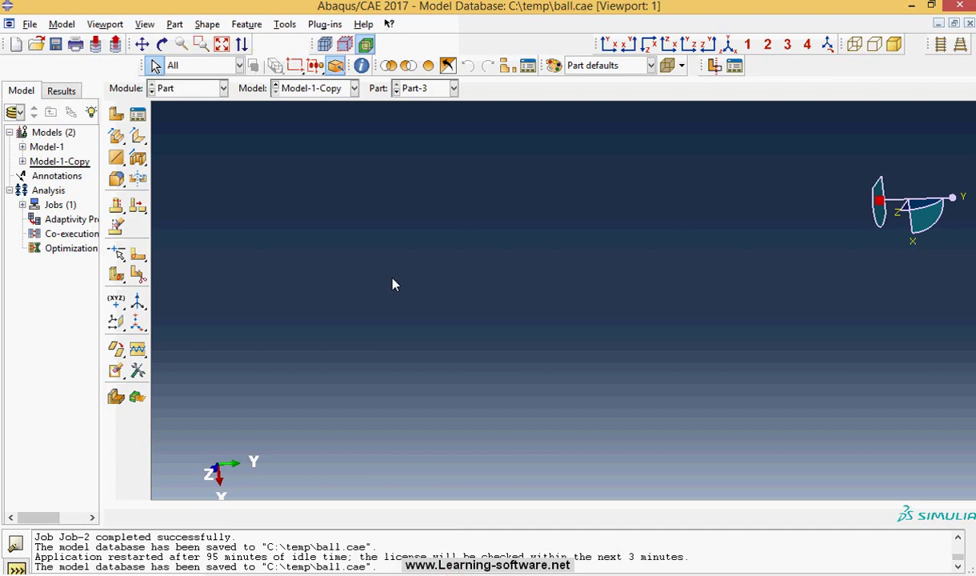
Step: Fit the plate to the viewport and orbit it to a new orientation
left_click(220, 44)
scroll(419, 240, "up", 2)
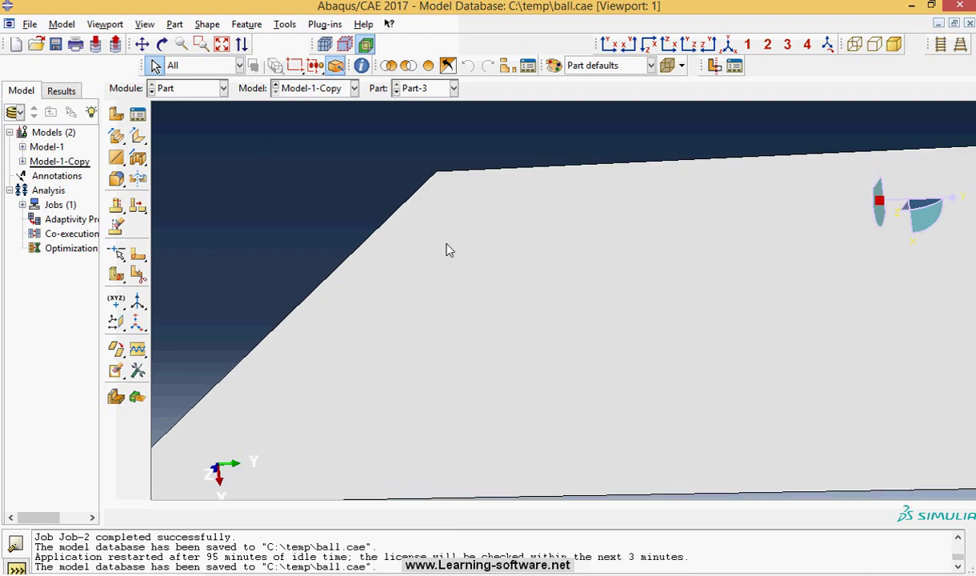
scroll(446, 248, "down", 4)
left_click(162, 44)
left_click_drag(397, 200, 512, 265)
key("Escape")
Step: Make Part-4, the ball, the part displayed in the Part module
left_click(137, 114)
left_click(157, 157)
left_click(365, 99)
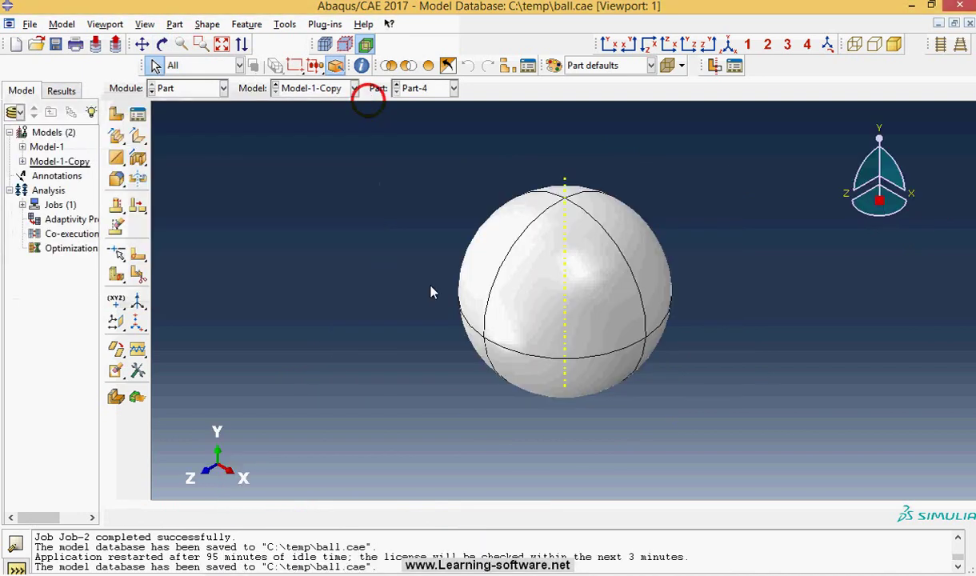
scroll(359, 241, "down", 1)
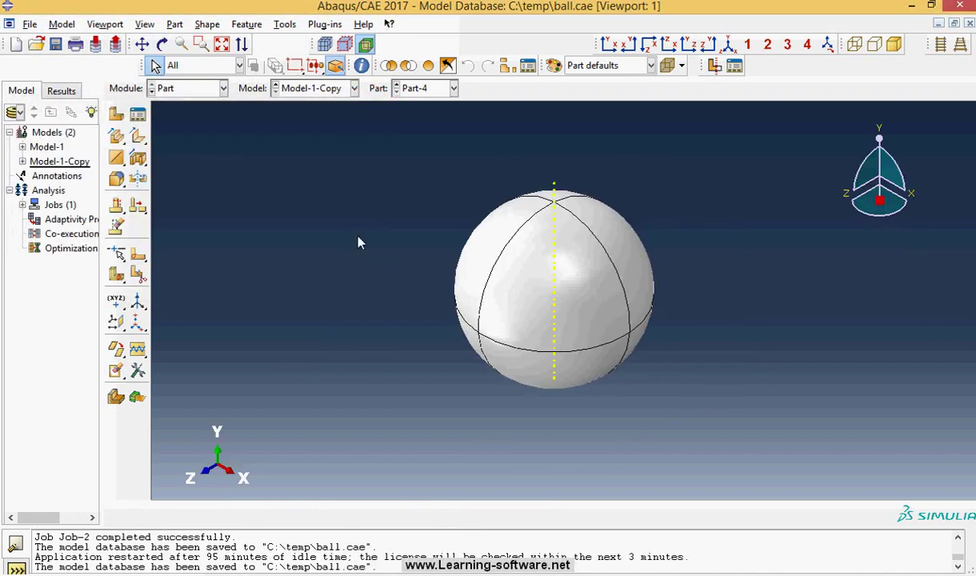
left_click(191, 91)
Step: In Property, review Material-1: mass density 7.85E-009 with hyperelastic behaviour, left unchanged
left_click(183, 119)
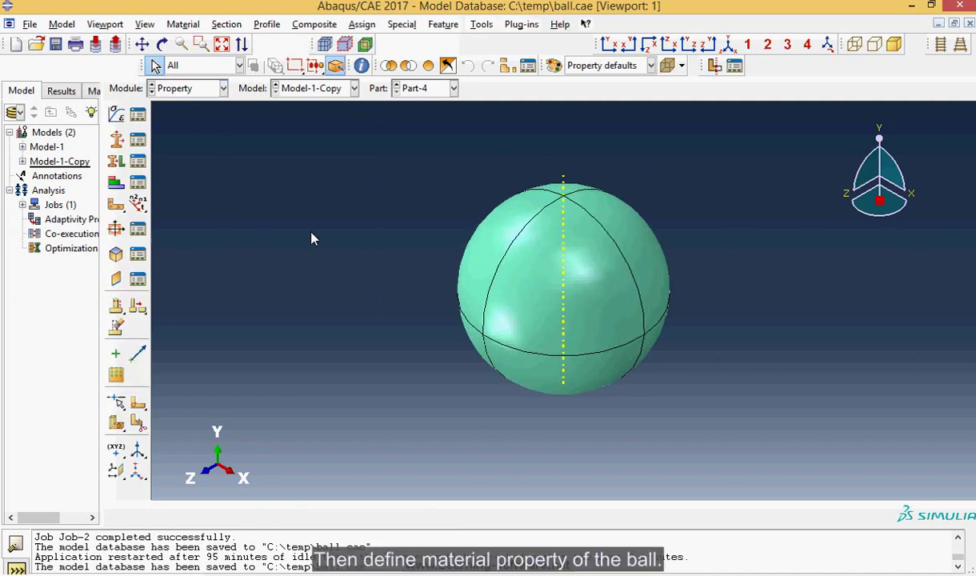
scroll(312, 239, "down", 1)
left_click(138, 114)
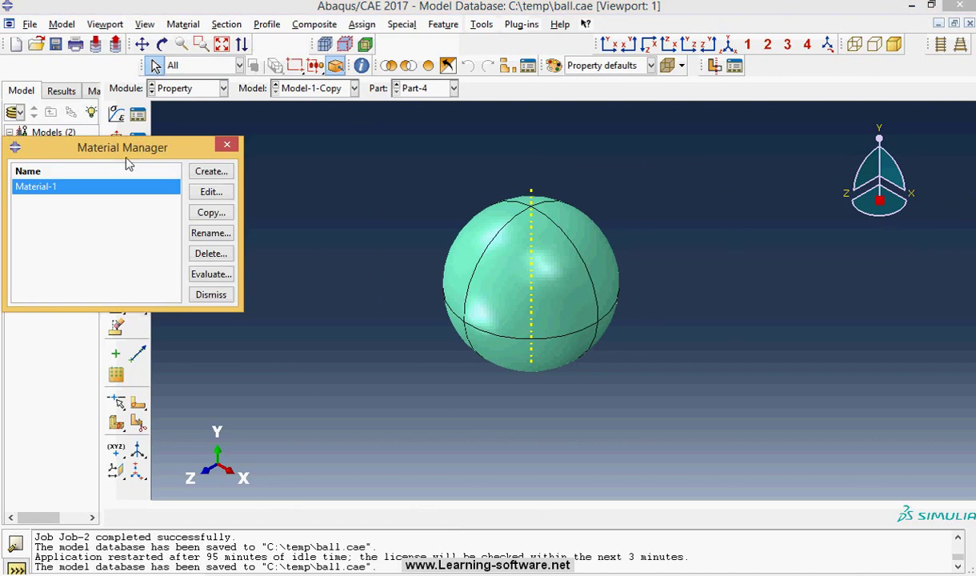
double_click(120, 186)
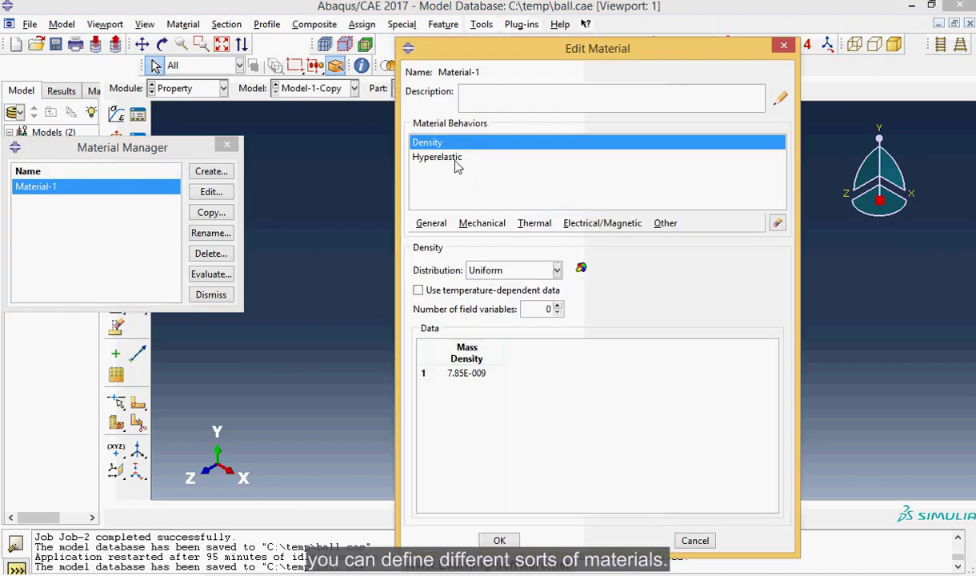
left_click(783, 45)
left_click(227, 146)
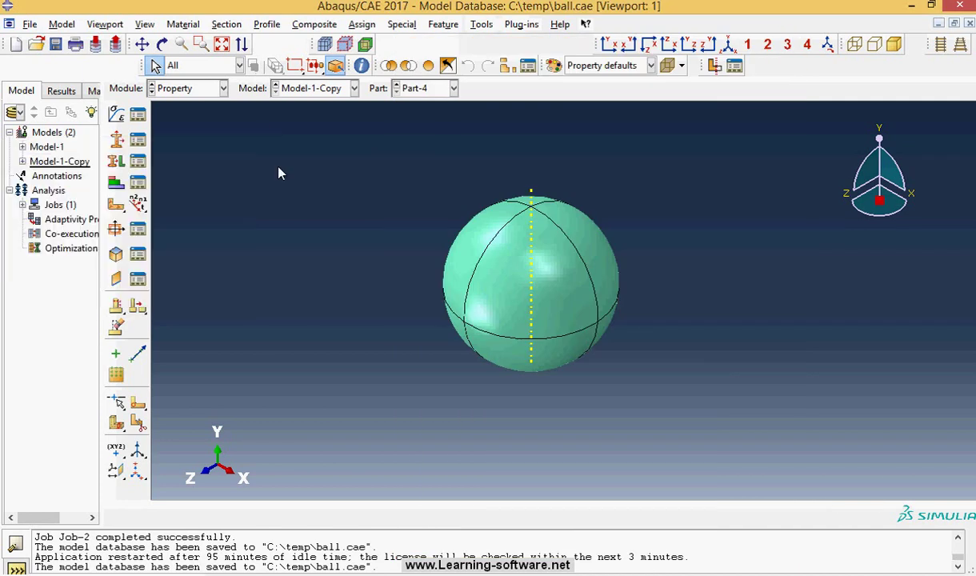
left_click(224, 89)
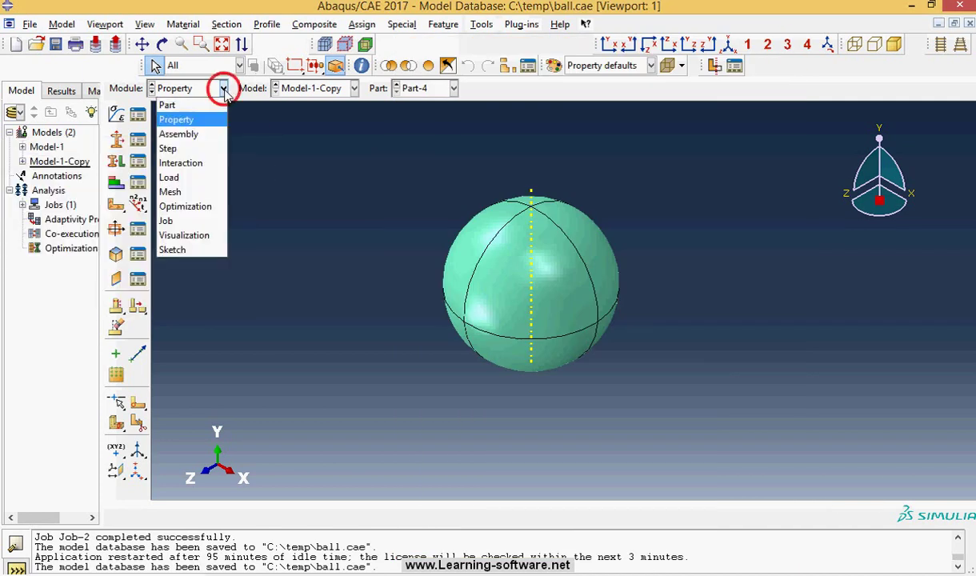
Step: In the Assembly module, orbit the view to show the ball above the flat plate
left_click(203, 134)
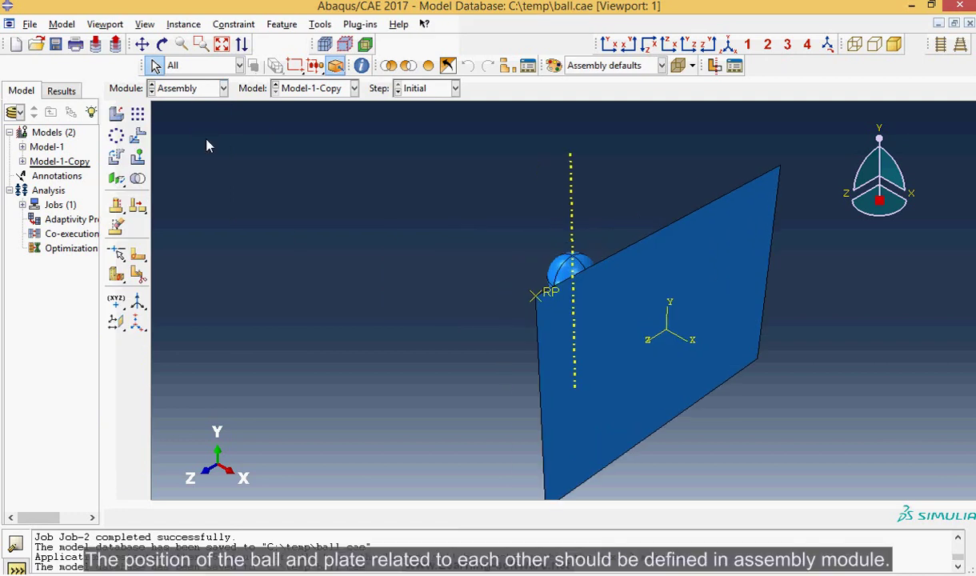
left_click(163, 44)
left_click_drag(552, 220, 489, 318)
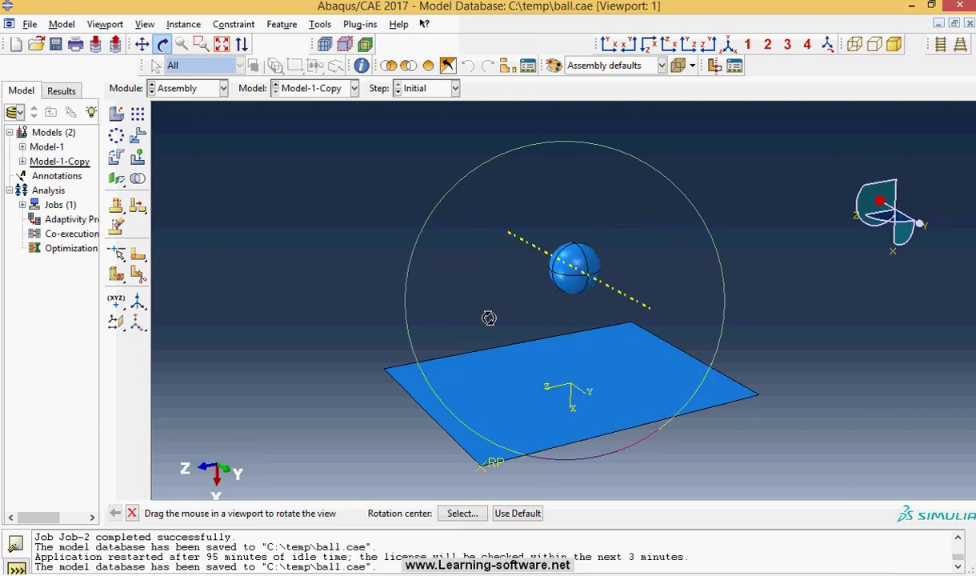
left_click_drag(461, 186, 396, 286)
key("Escape")
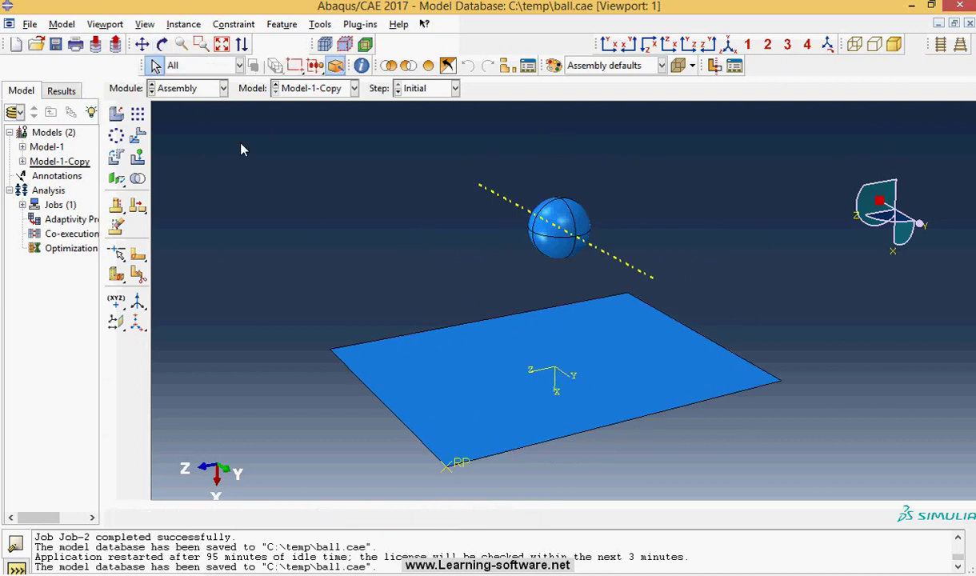
left_click(220, 91)
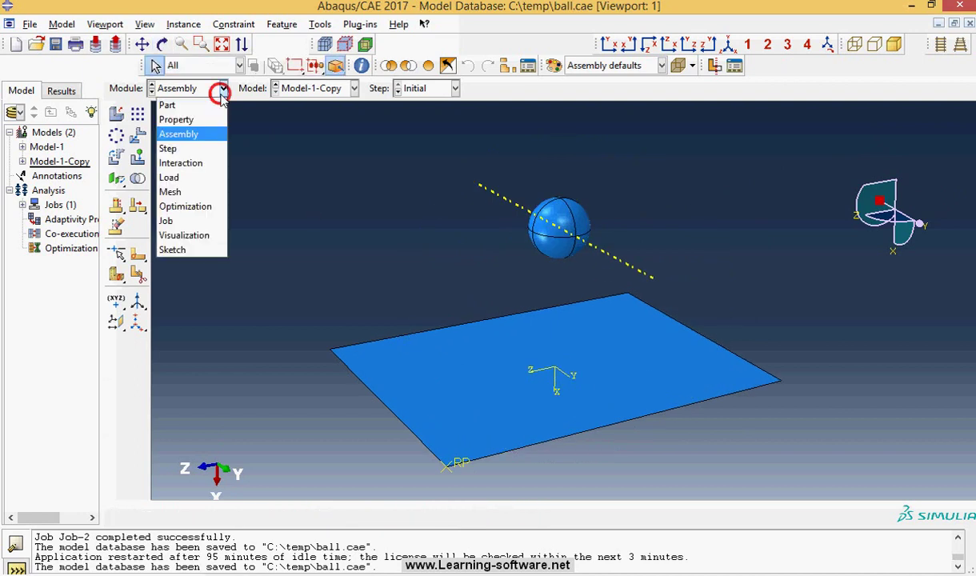
left_click(183, 150)
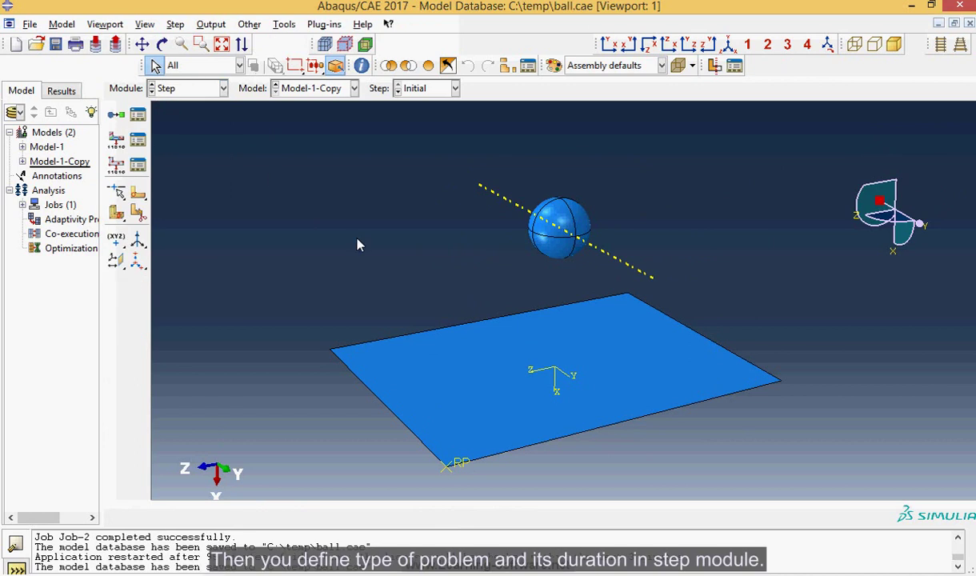
left_click(138, 115)
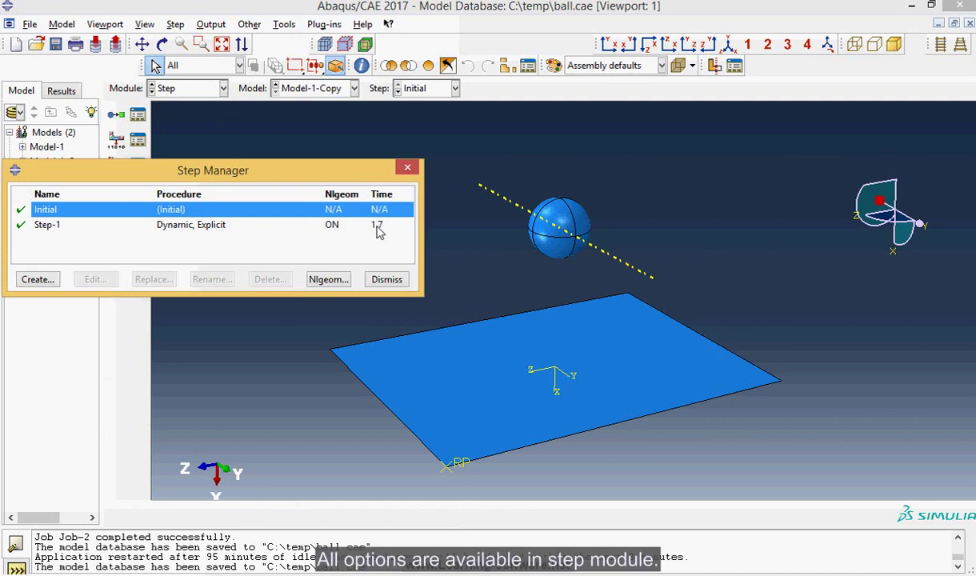
left_click(206, 224)
left_click(385, 280)
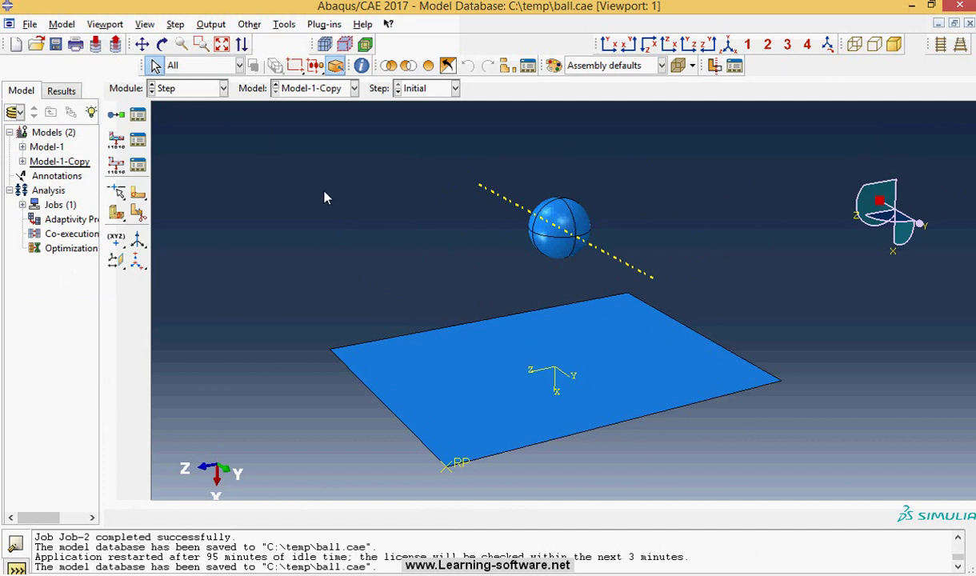
left_click(222, 89)
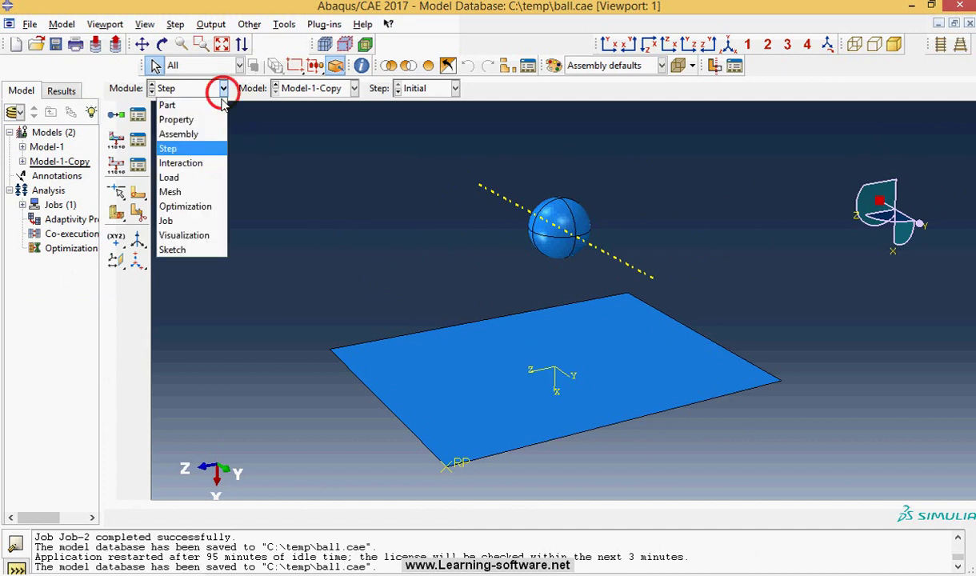
Step: In Interaction, review general contact Int-2 (All* with self, IntProp-1) without changes
left_click(202, 164)
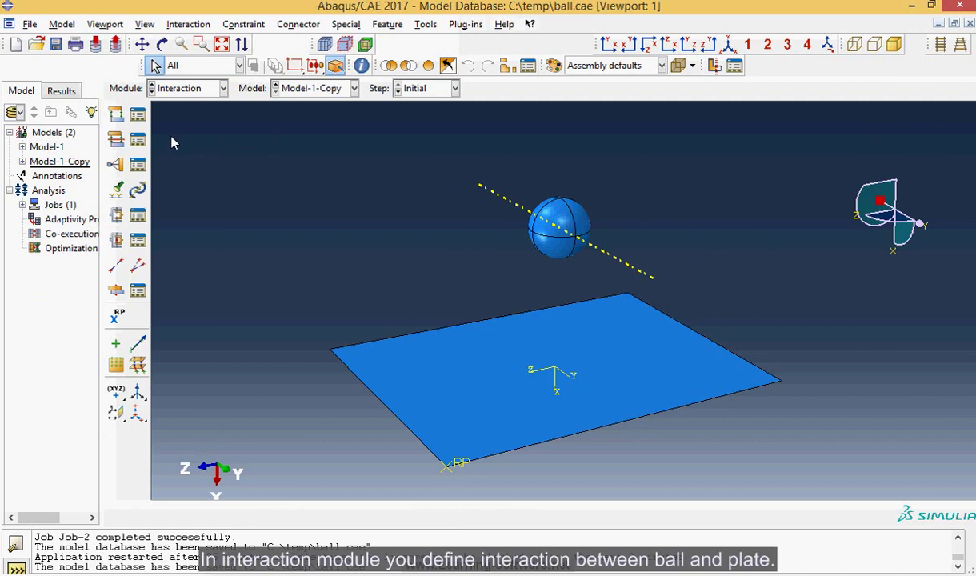
left_click(137, 114)
left_click(107, 293)
double_click(109, 294)
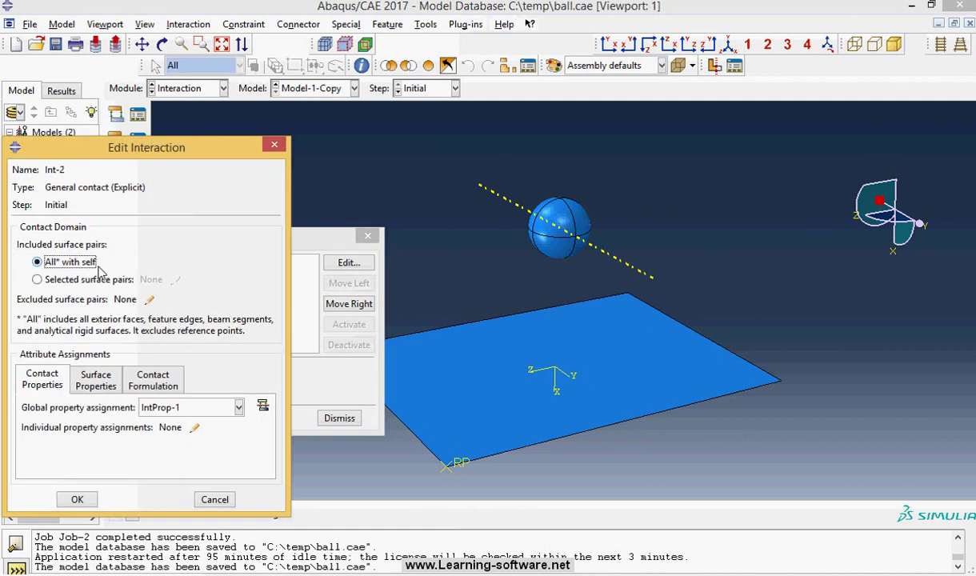
left_click(214, 500)
left_click(339, 418)
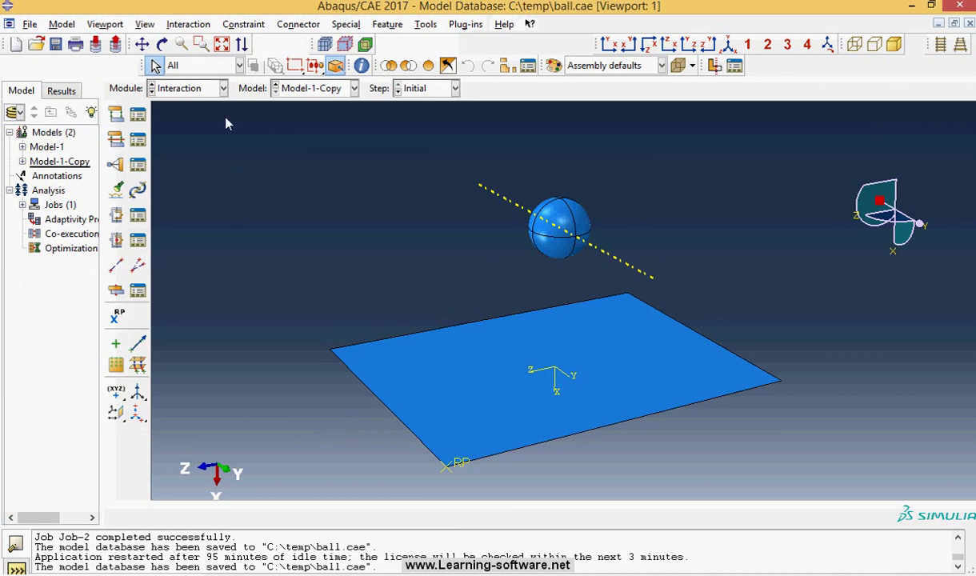
left_click(223, 88)
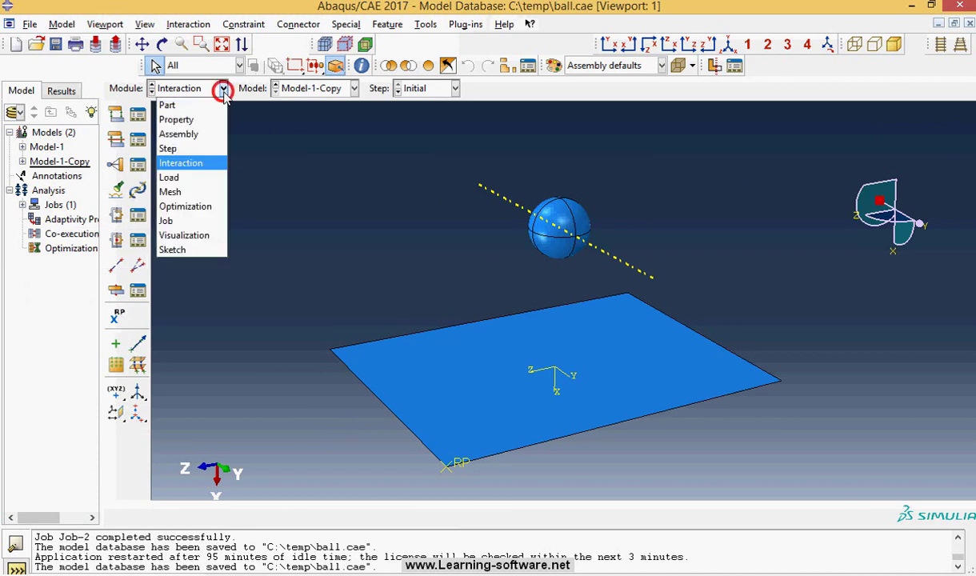
Step: In the Load module, review boundary condition BC-2 without changing it
left_click(186, 178)
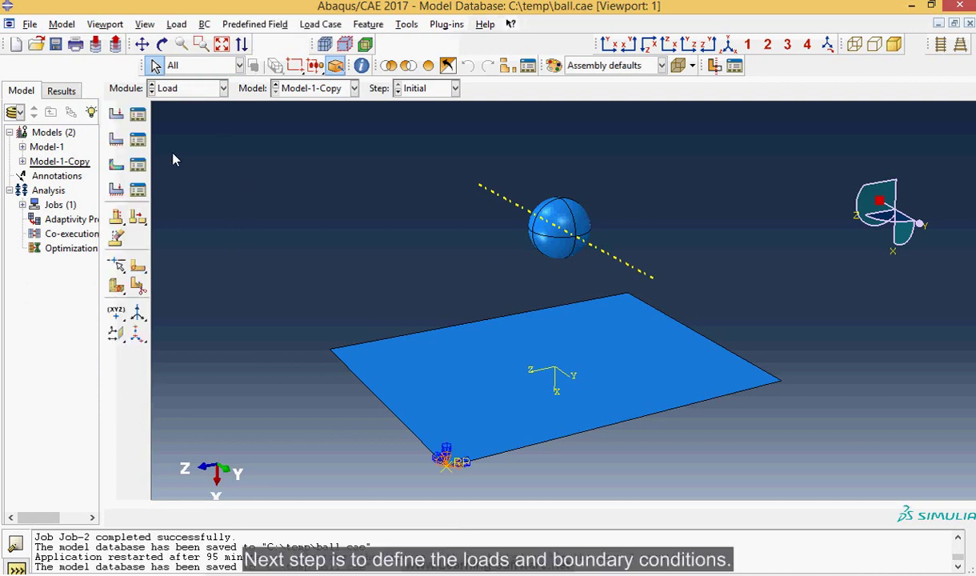
left_click(138, 139)
double_click(112, 361)
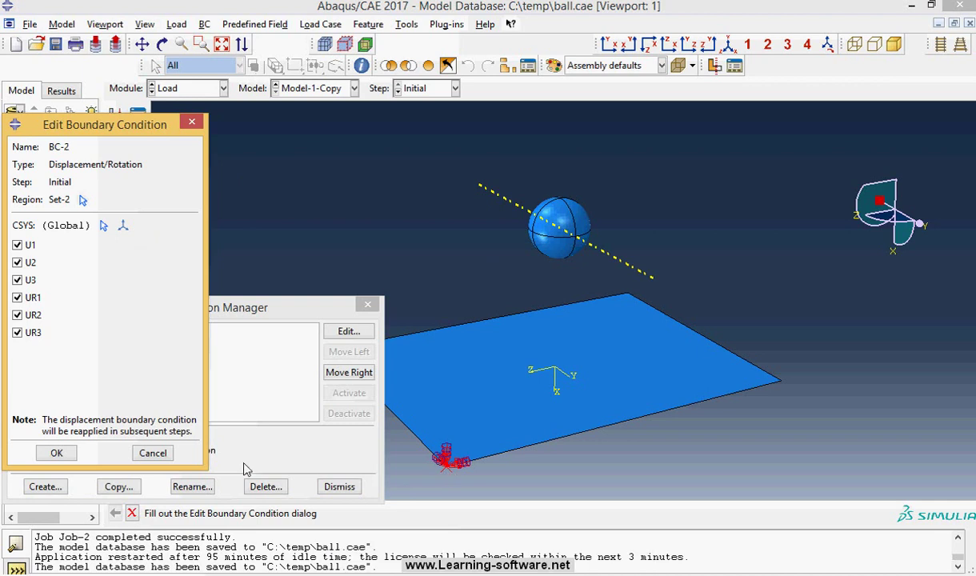
left_click(153, 453)
left_click(369, 304)
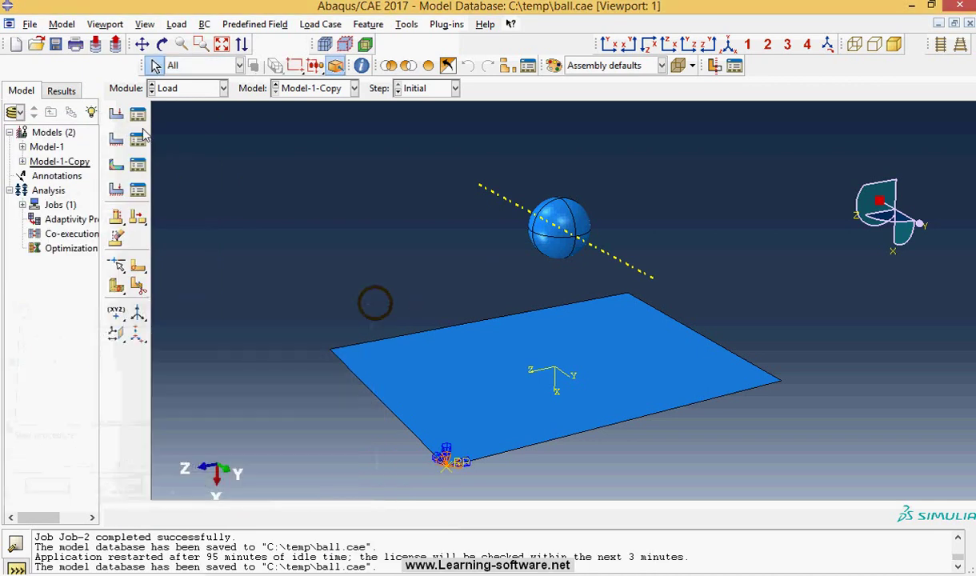
Step: Review gravity load Load-1 (9800, component 1) on the ball, leaving it unchanged
left_click(137, 116)
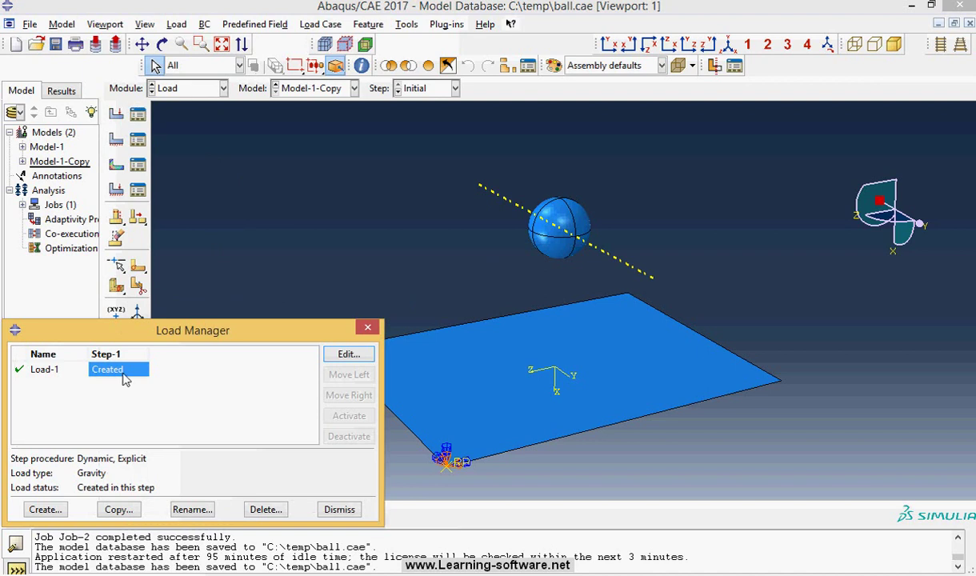
double_click(124, 370)
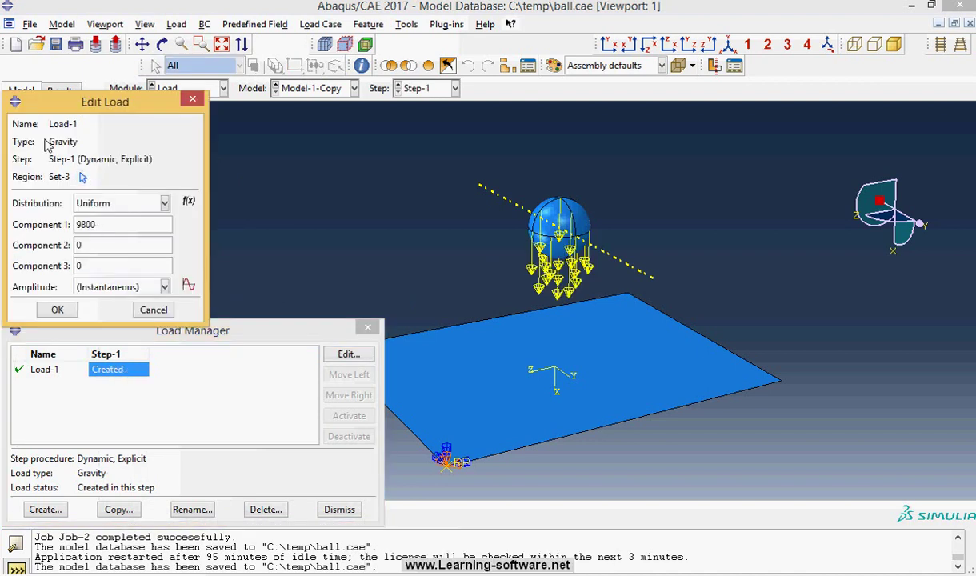
left_click(154, 309)
left_click(367, 327)
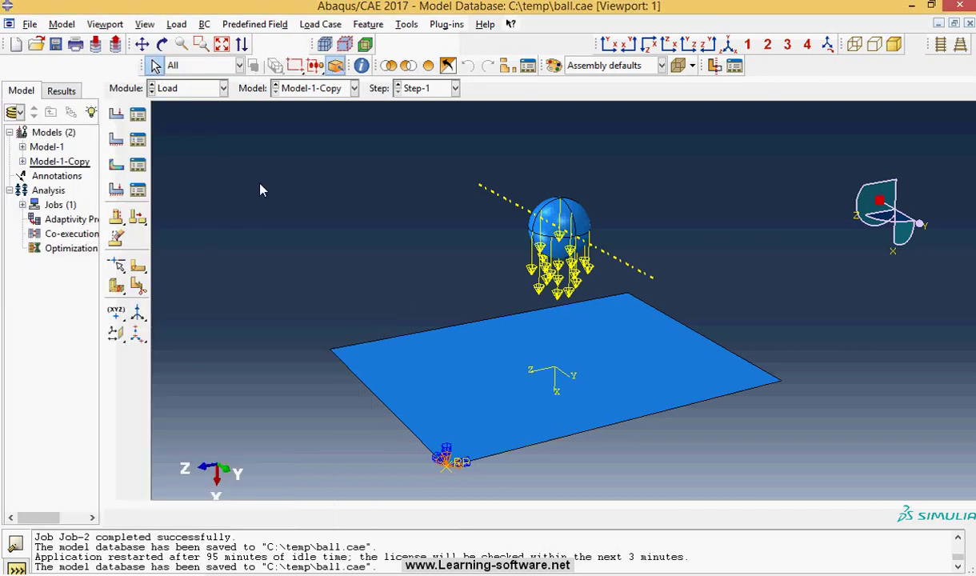
left_click(224, 92)
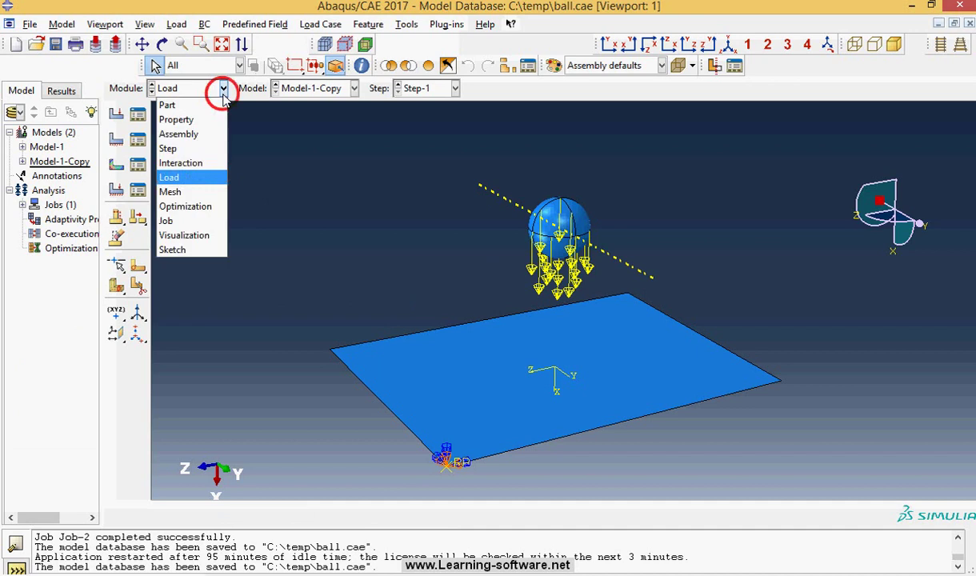
Step: Switch to the Mesh module and inspect the ball's element mesh; the plate is unmeshed
left_click(174, 192)
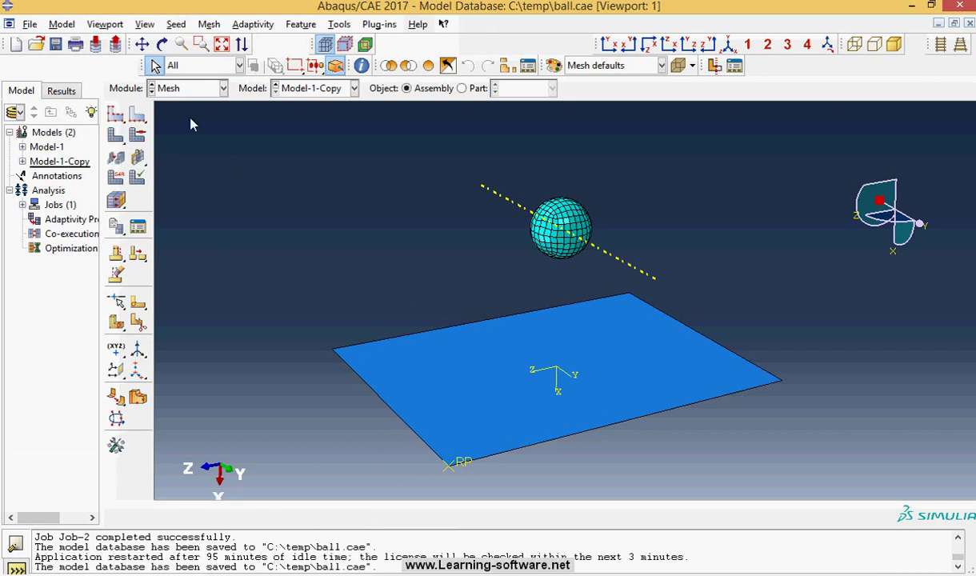
left_click(224, 89)
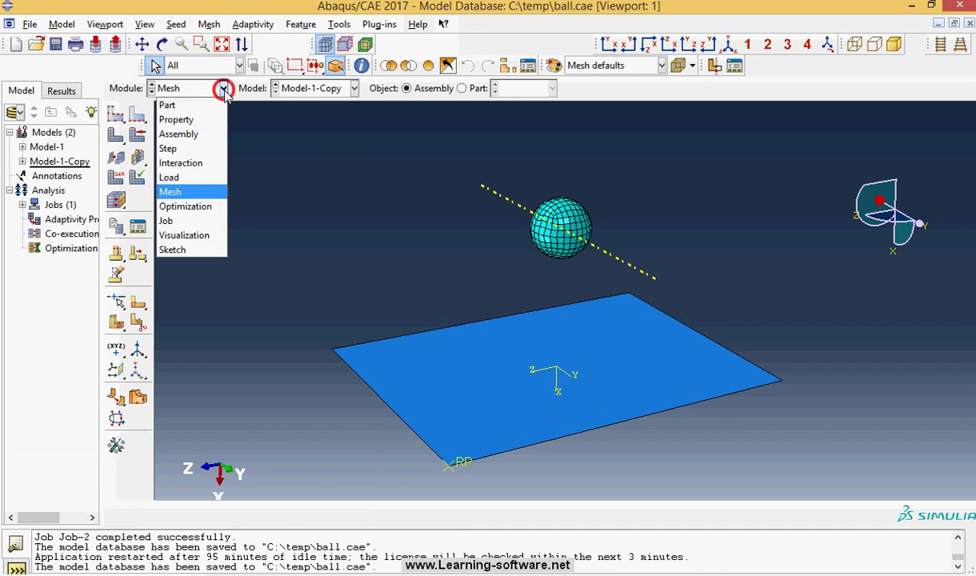
Step: In the Job module, open the completed Job-2's results, Job-2.odb
left_click(175, 221)
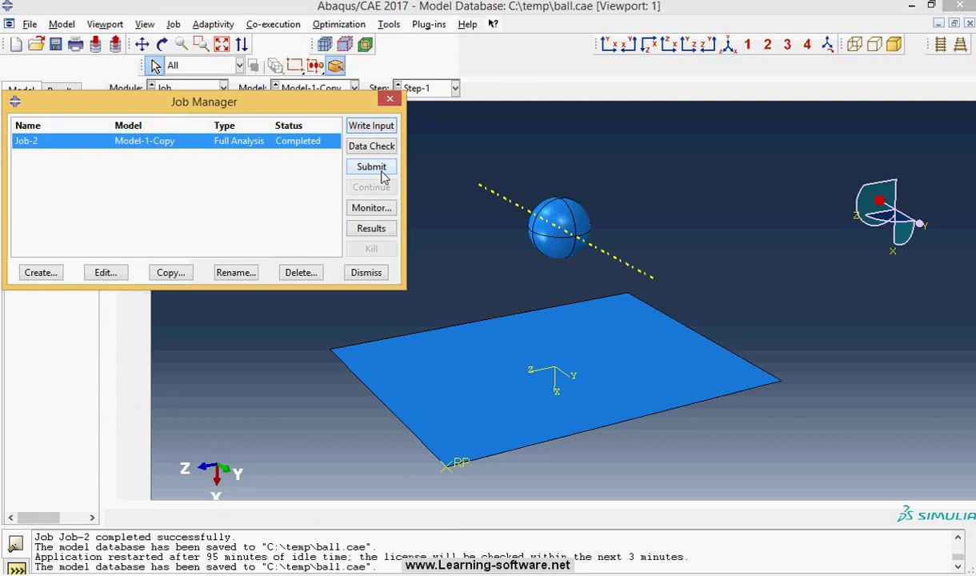
left_click(371, 229)
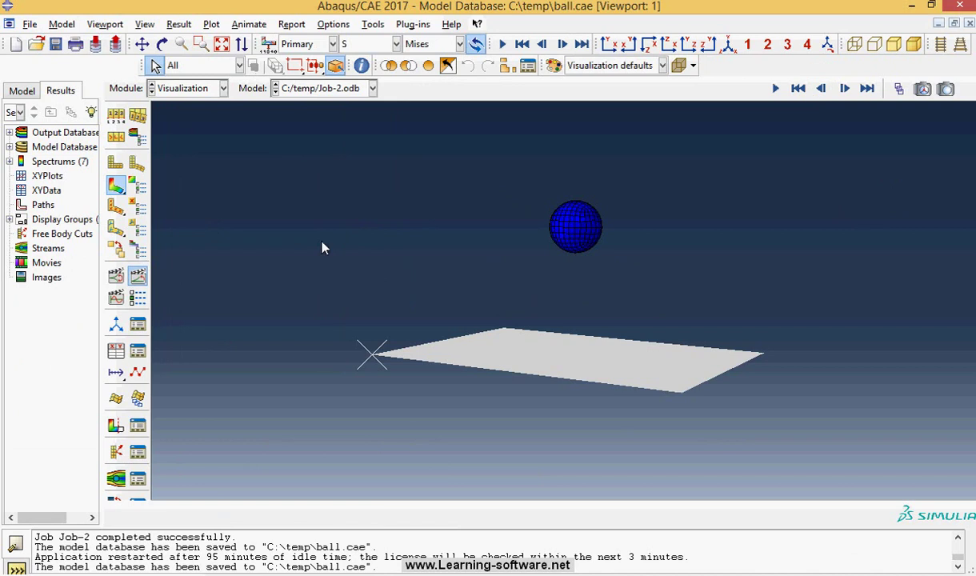
Step: Rotate the Job-2.odb ball-and-plate model to a new viewpoint
left_click(162, 44)
left_click_drag(497, 281, 533, 292)
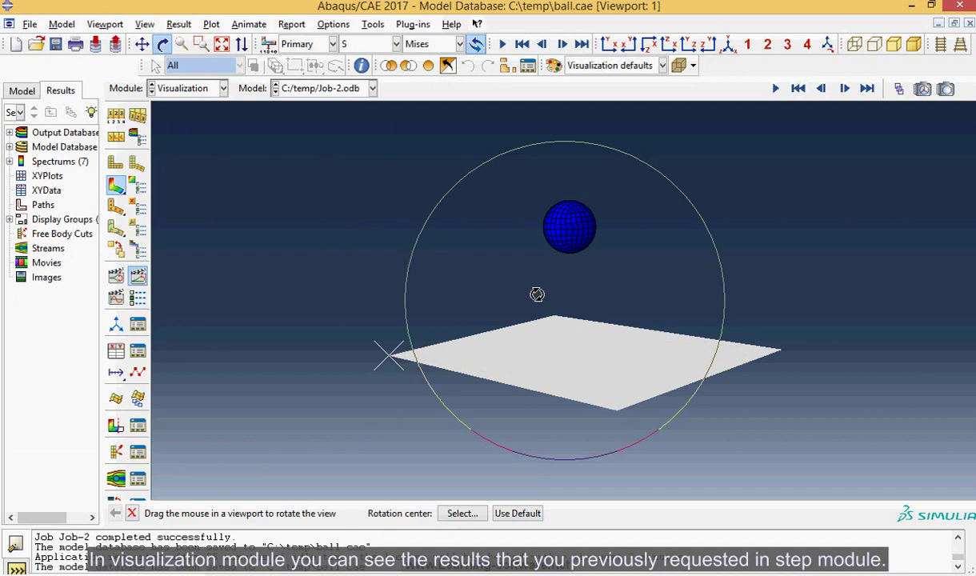
key("Escape")
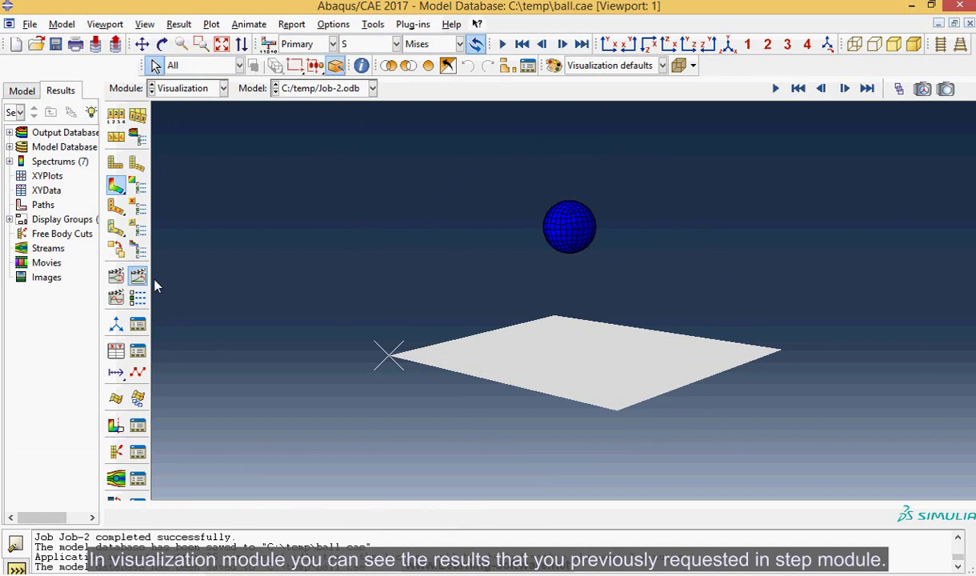